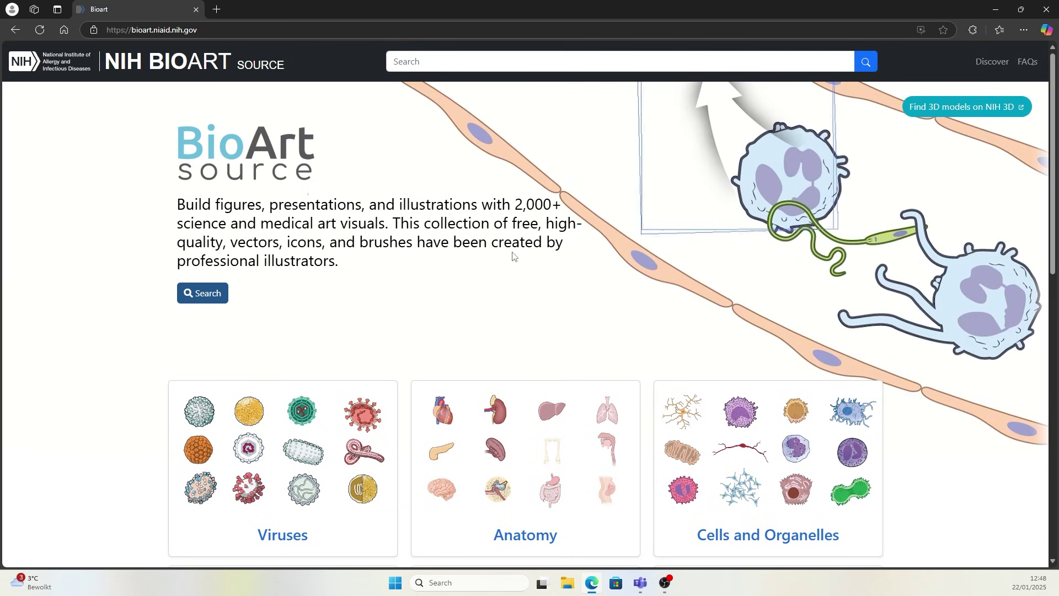
# - Scroll down the BioArt homepage past the category cards to reach the footer
pyautogui.scroll(-4, 642, 329)
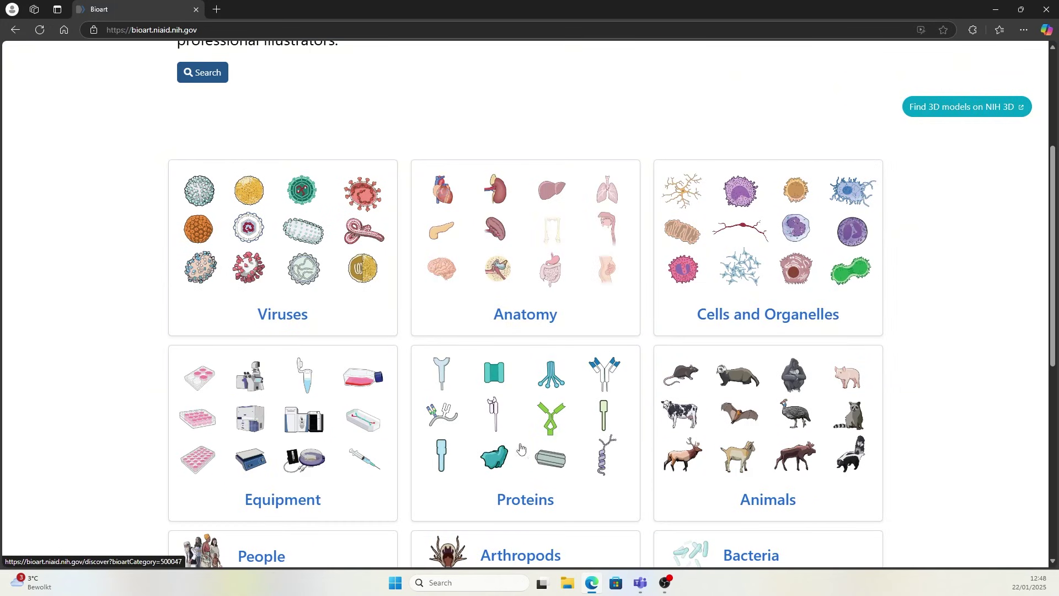
pyautogui.scroll(-1, 682, 459)
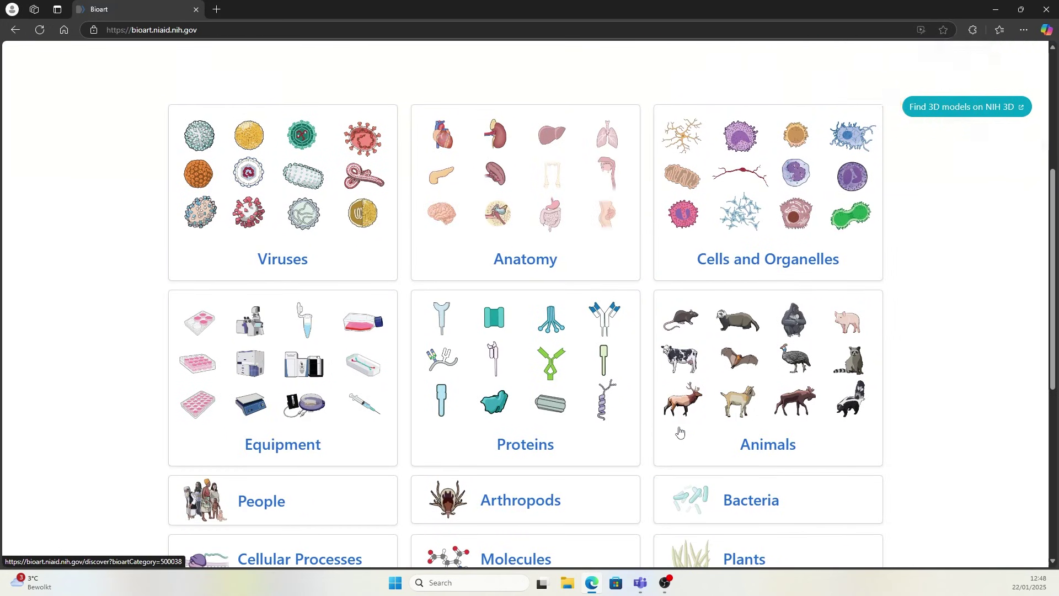
pyautogui.scroll(-7, 294, 355)
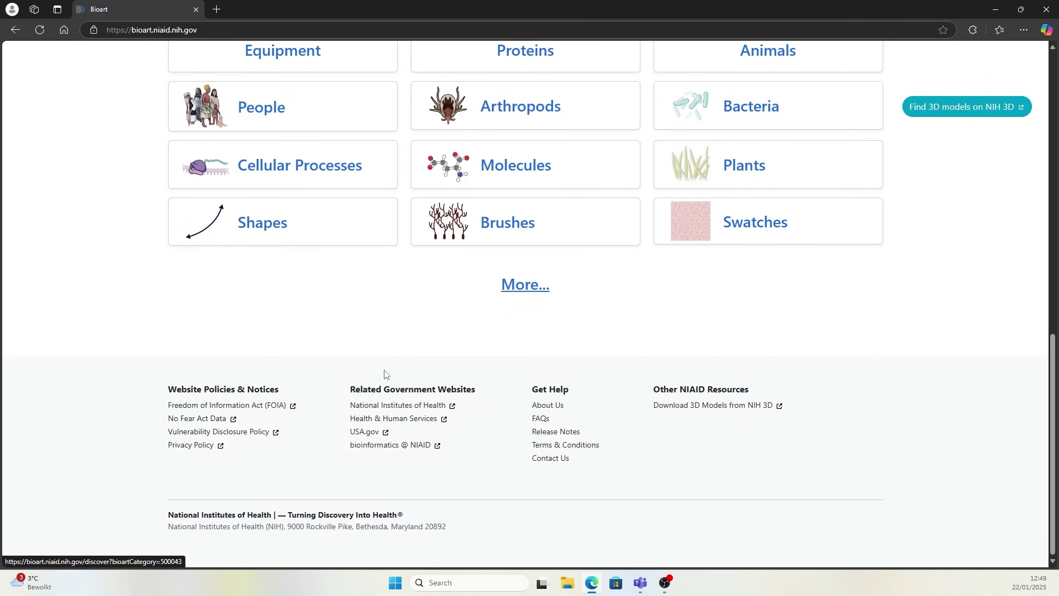
# - Open the FAQs, expand the usage-restrictions answer and highlight its CC-BY mention
pyautogui.click(541, 421)
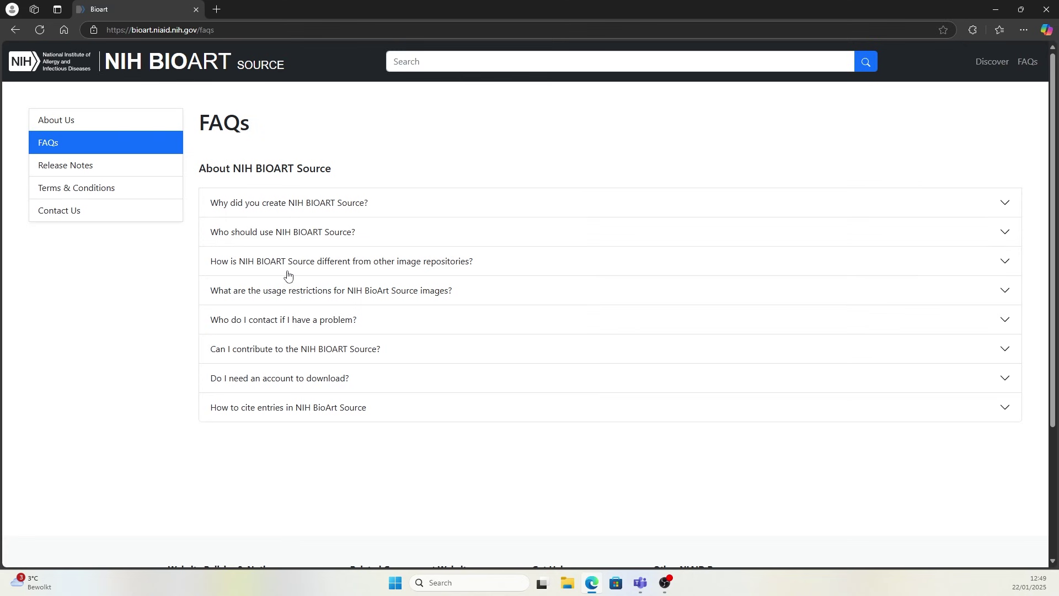
pyautogui.click(290, 301)
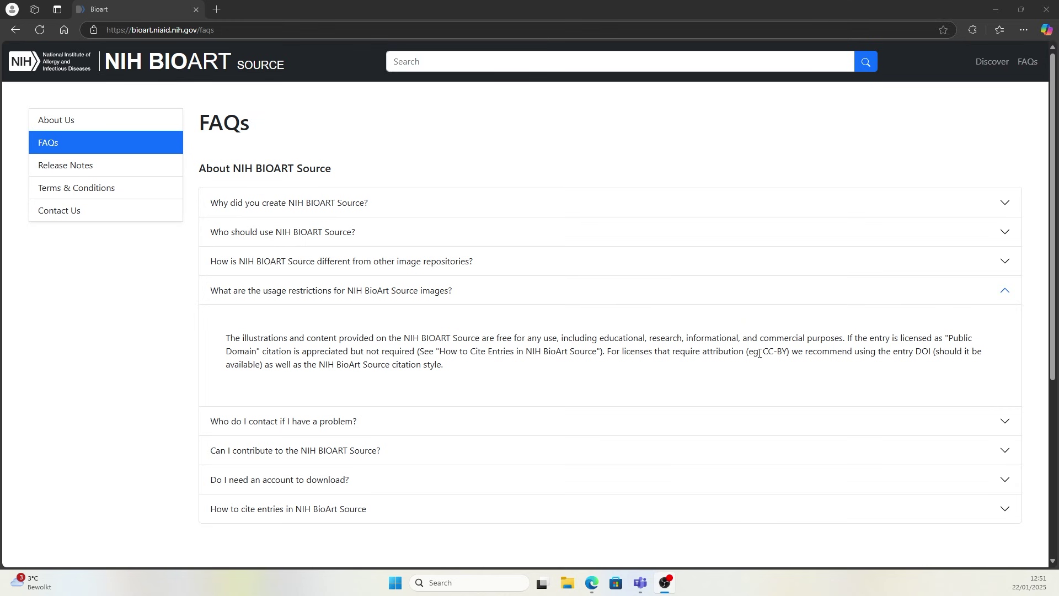
pyautogui.moveTo(761, 351); pyautogui.dragTo(790, 354)
pyautogui.click(789, 352)
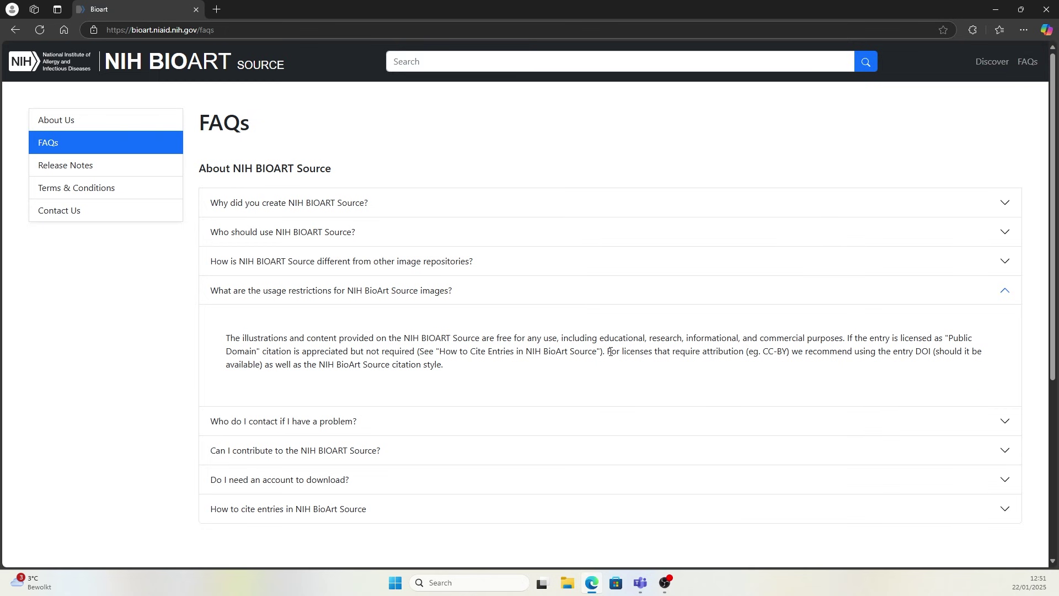
# - Highlight the phrase about licenses requiring attribution, then go back to the Equipment results
pyautogui.moveTo(611, 351); pyautogui.dragTo(744, 351)
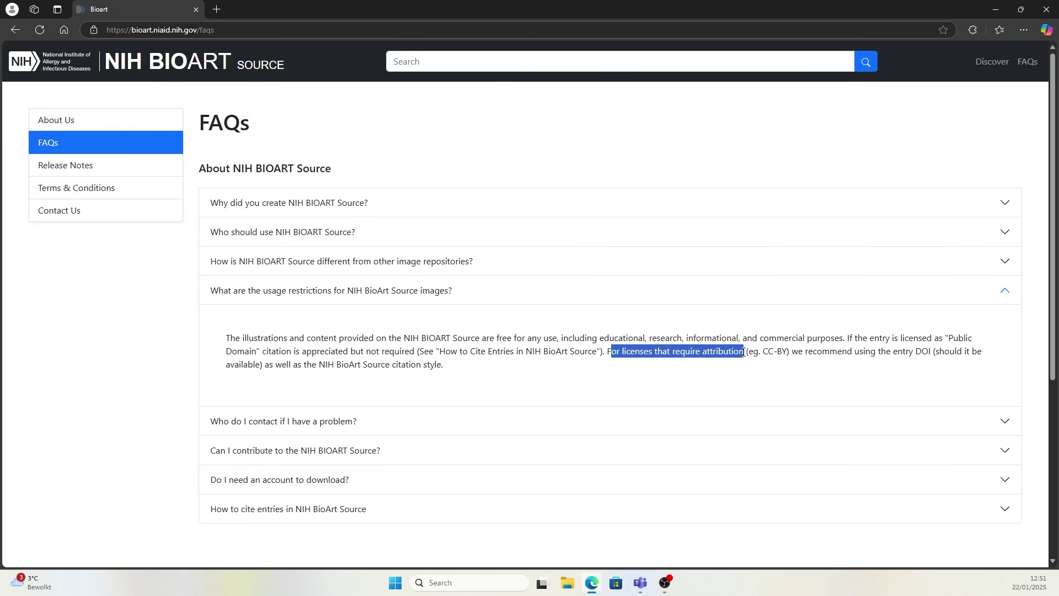
pyautogui.click(742, 352)
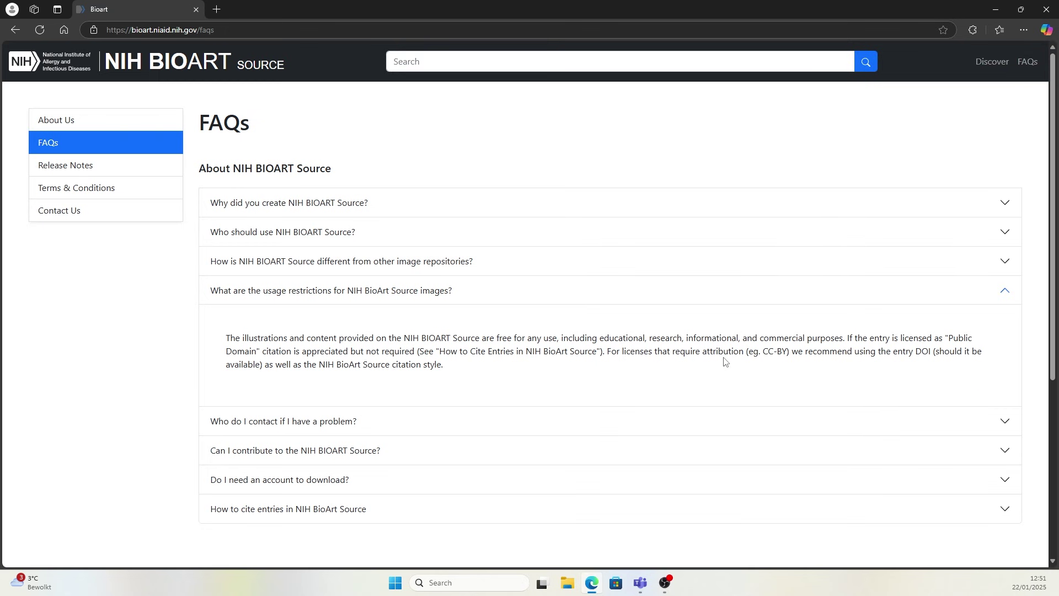
pyautogui.hotkey('alt', 'Left')
# - Open the Syringe illustration's page and highlight its Public Domain licensing note
pyautogui.scroll(-2, 806, 377)
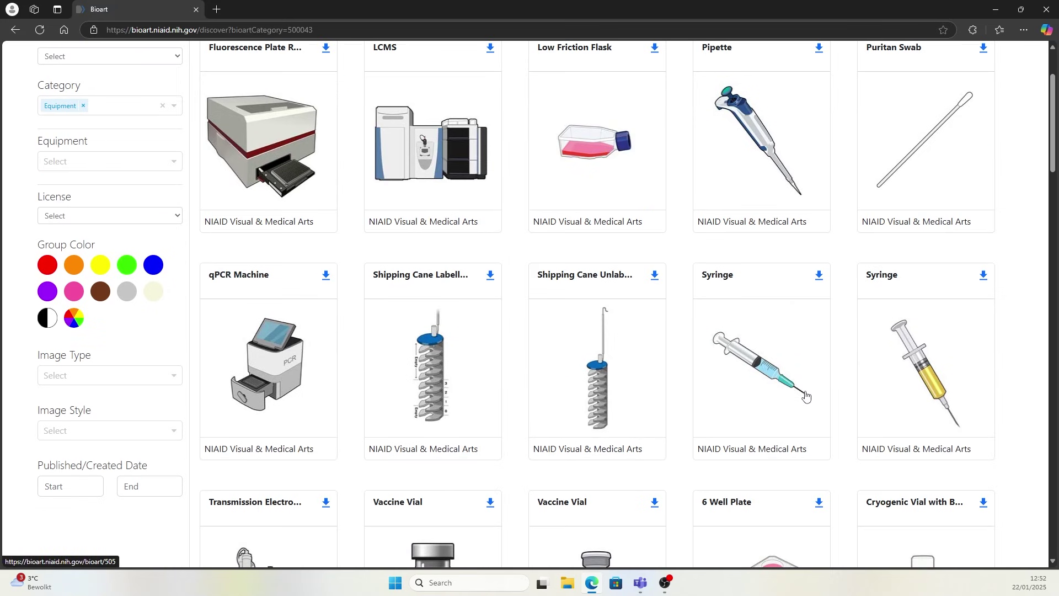
pyautogui.click(819, 275)
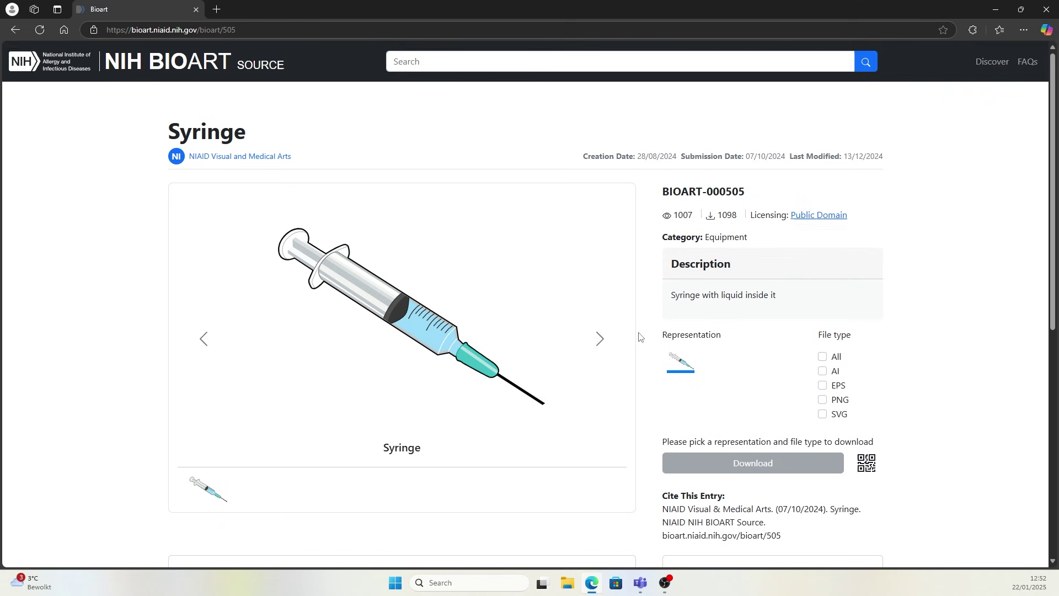
pyautogui.scroll(-4, 639, 336)
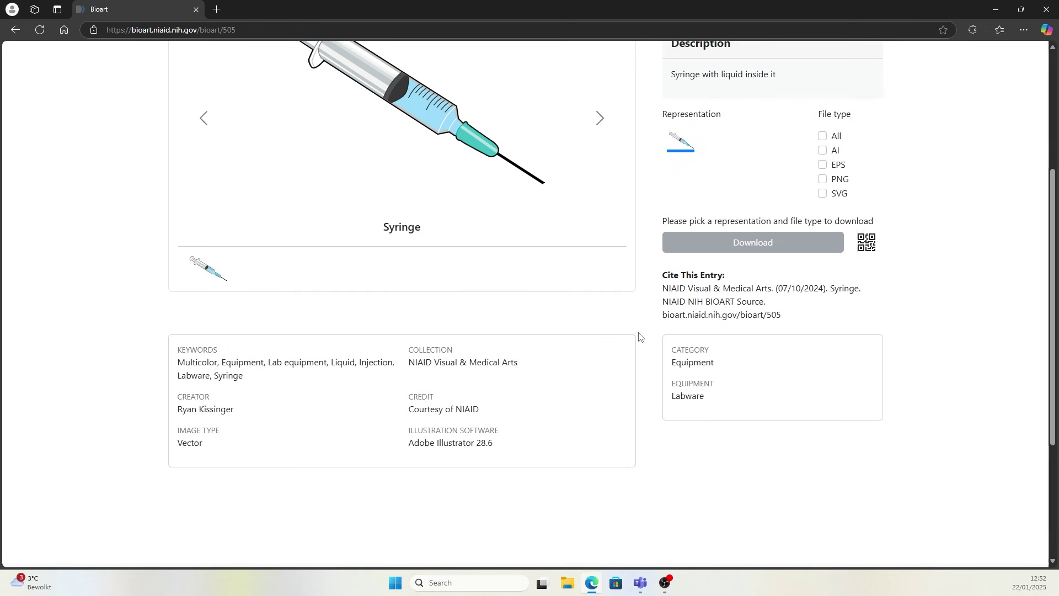
pyautogui.scroll(4, 639, 336)
pyautogui.moveTo(750, 215); pyautogui.dragTo(856, 223)
pyautogui.click(795, 234)
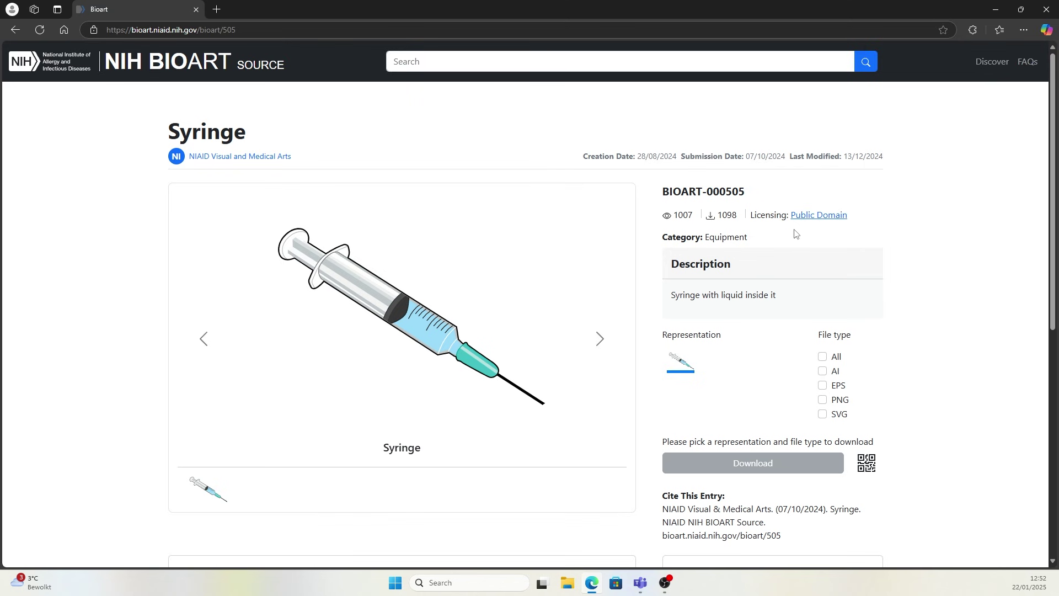
# - Highlight the full Cite This Entry citation for the Syringe
pyautogui.hotkey('alt', 'Left')
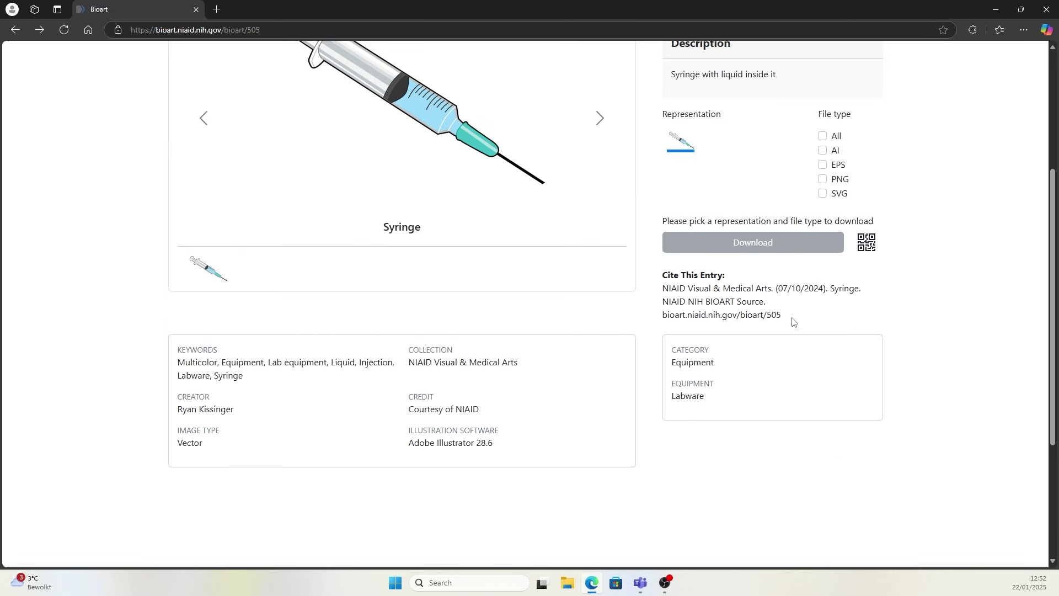
pyautogui.moveTo(793, 321); pyautogui.dragTo(655, 281)
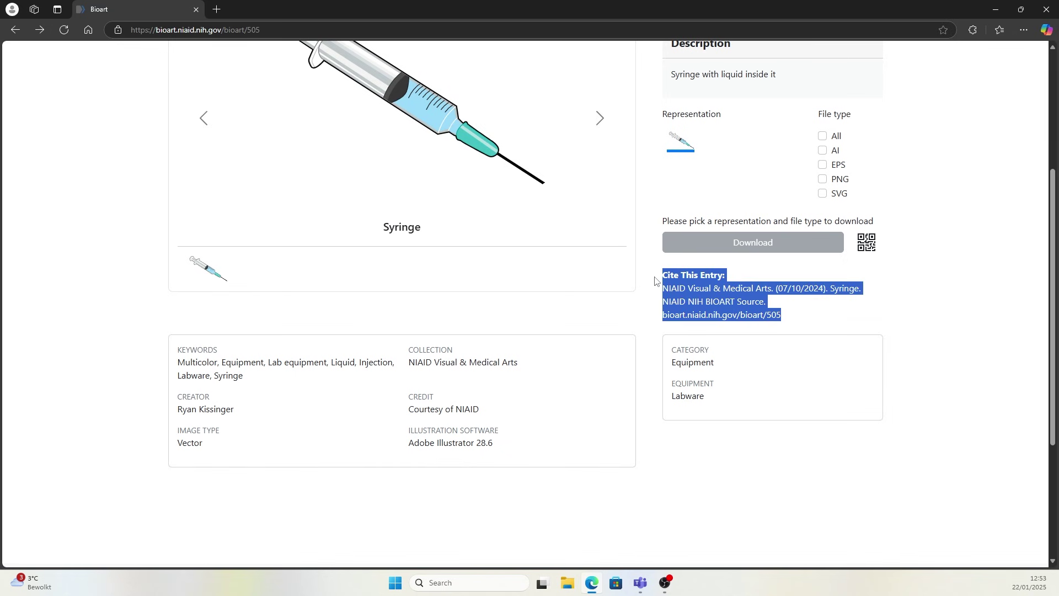
pyautogui.click(837, 311)
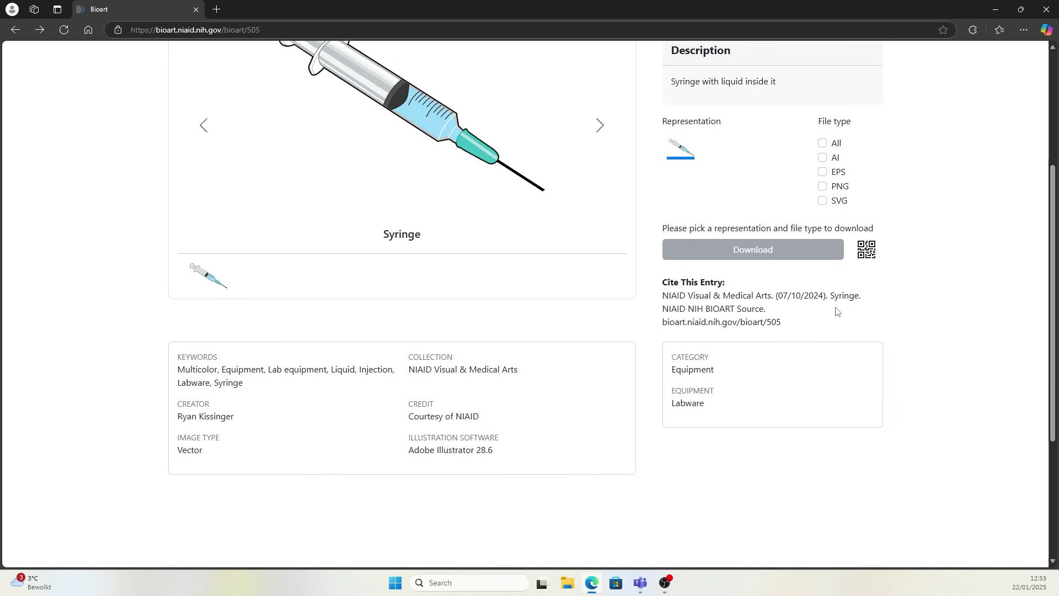
# - Download the Syringe in all file types and open the BIOART-505 archive
pyautogui.scroll(5, 835, 307)
pyautogui.click(822, 356)
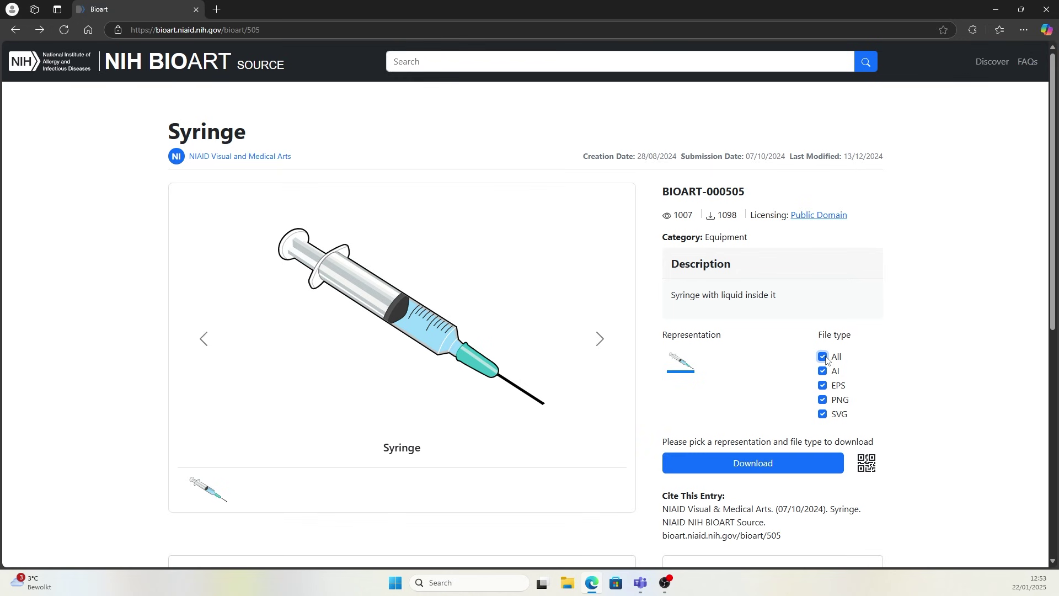
pyautogui.click(782, 471)
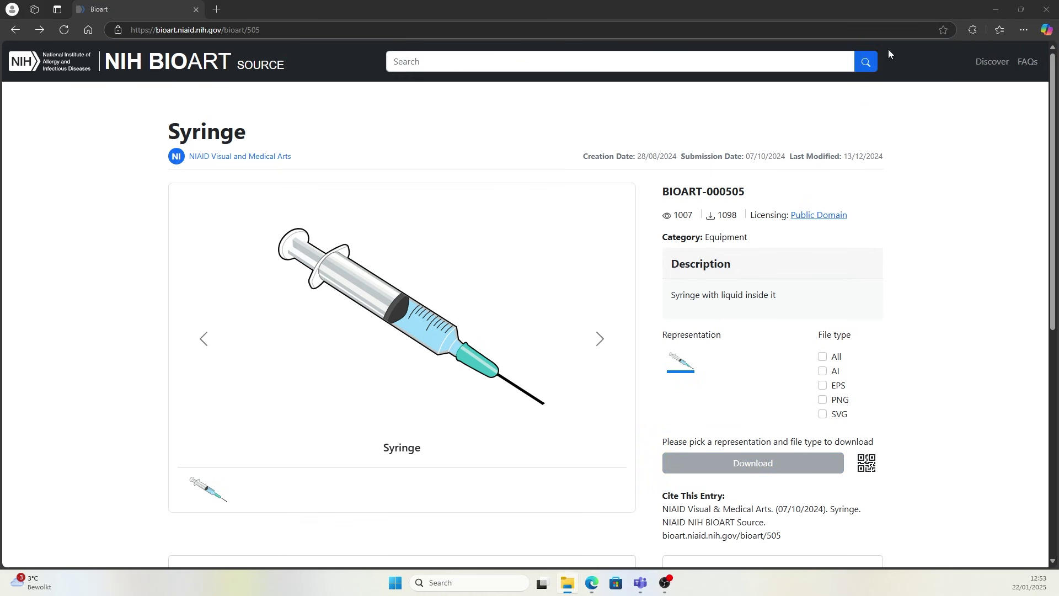
pyautogui.click(568, 583)
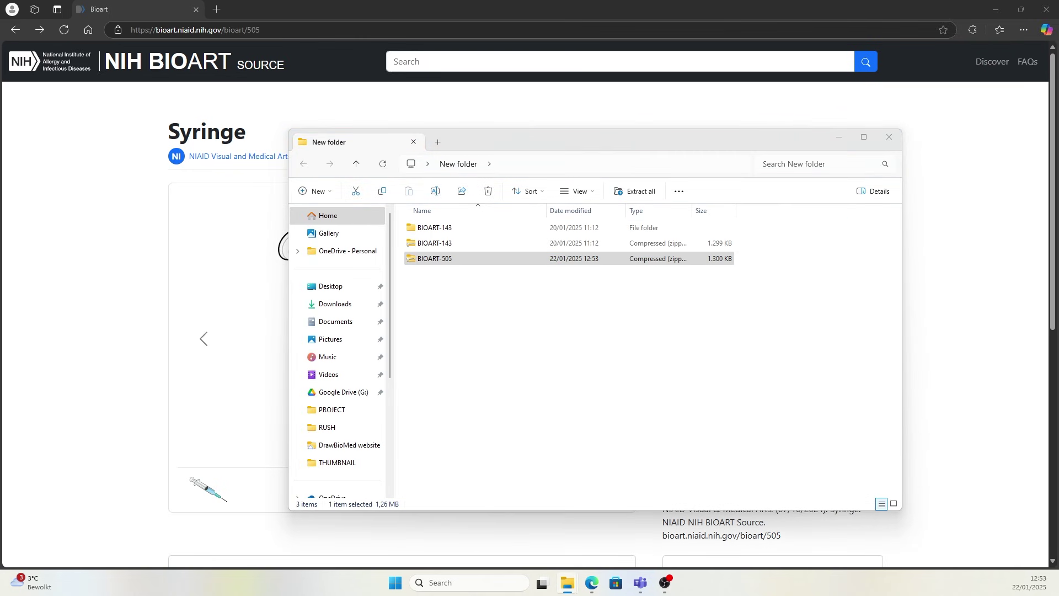
pyautogui.press('Return')
# - Open Syringe0001.svg in Inkscape, move the syringe, then undo back to its original position
pyautogui.click(457, 288)
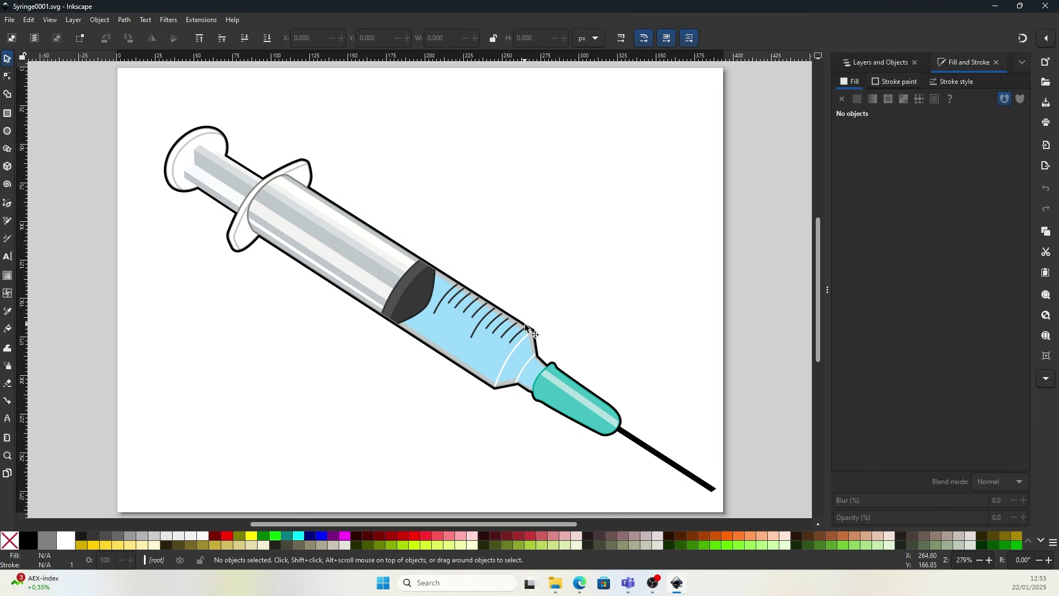
pyautogui.click(525, 325)
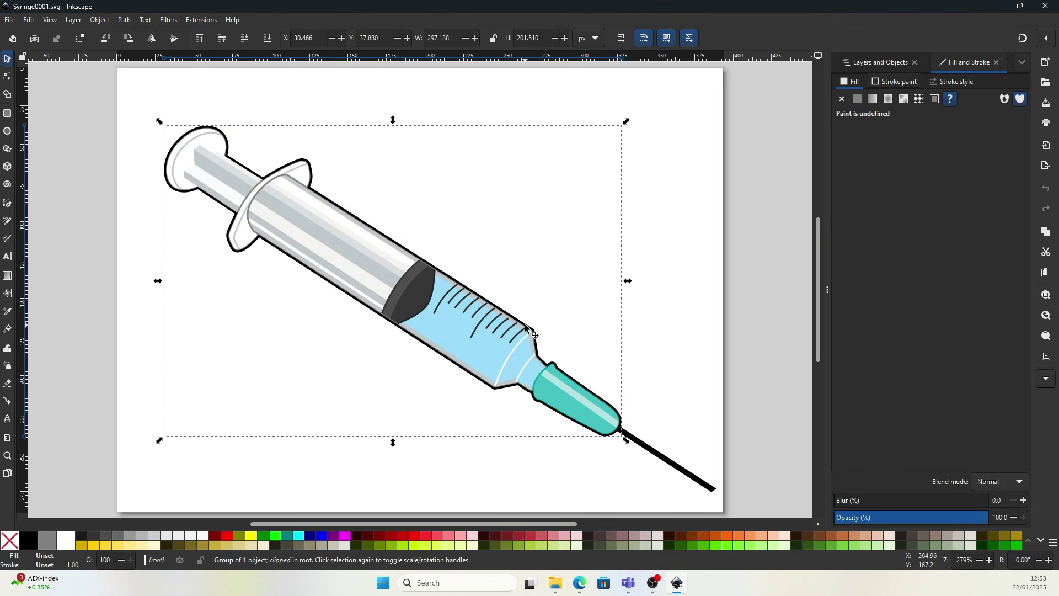
pyautogui.moveTo(526, 326); pyautogui.dragTo(473, 299)
pyautogui.hotkey('ctrl', 'z')
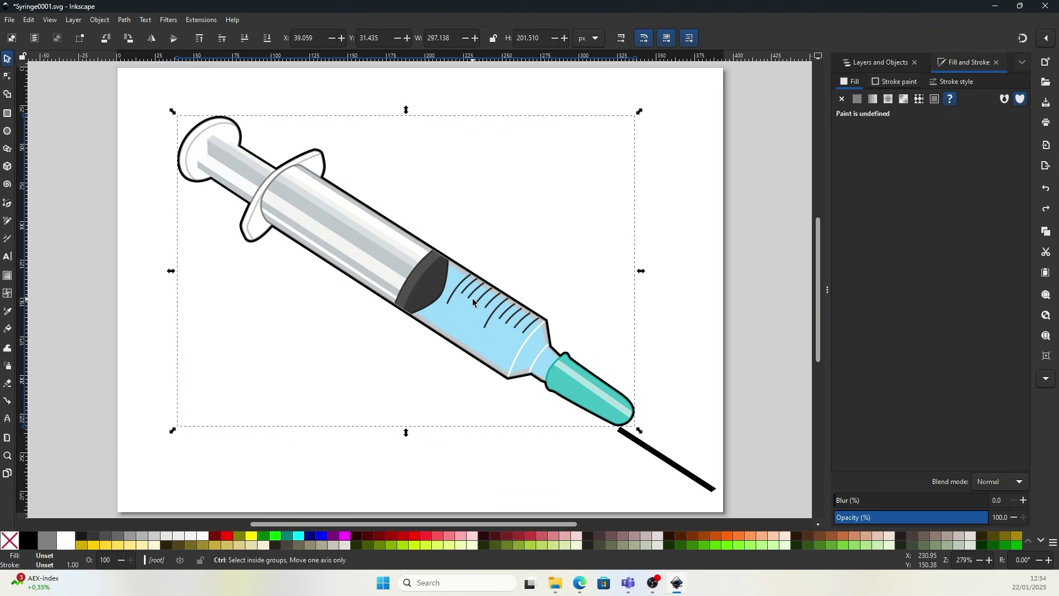
pyautogui.hotkey('ctrl', 'z')
# - Place the syringe PNG on the PowerPoint slide and return the browser to Equipment results
pyautogui.rightClick(472, 301)
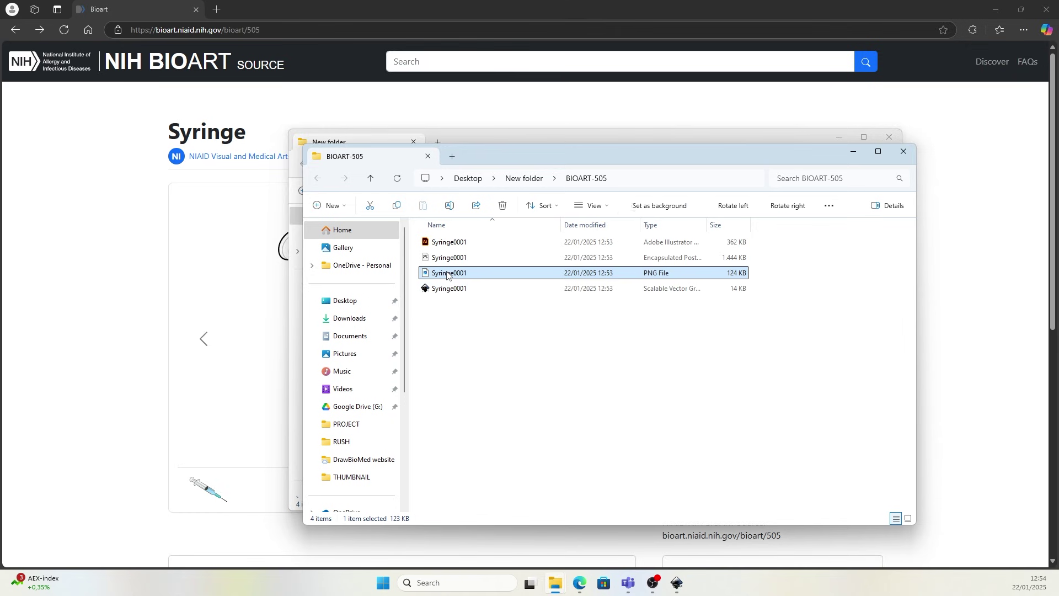
pyautogui.click(447, 273)
pyautogui.doubleClick(446, 273)
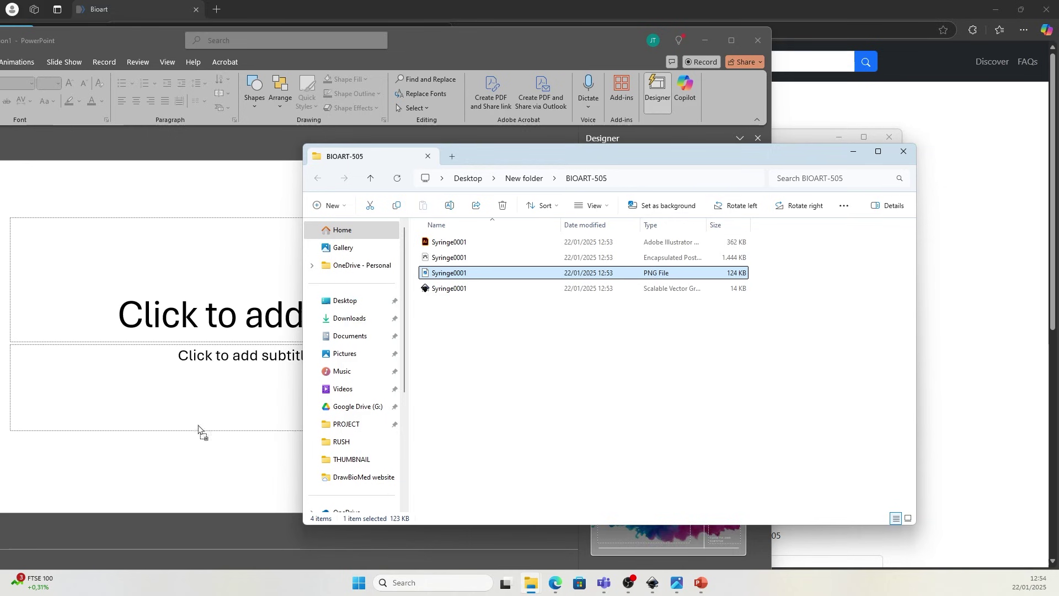
pyautogui.moveTo(201, 430); pyautogui.dragTo(196, 430)
pyautogui.click(329, 193)
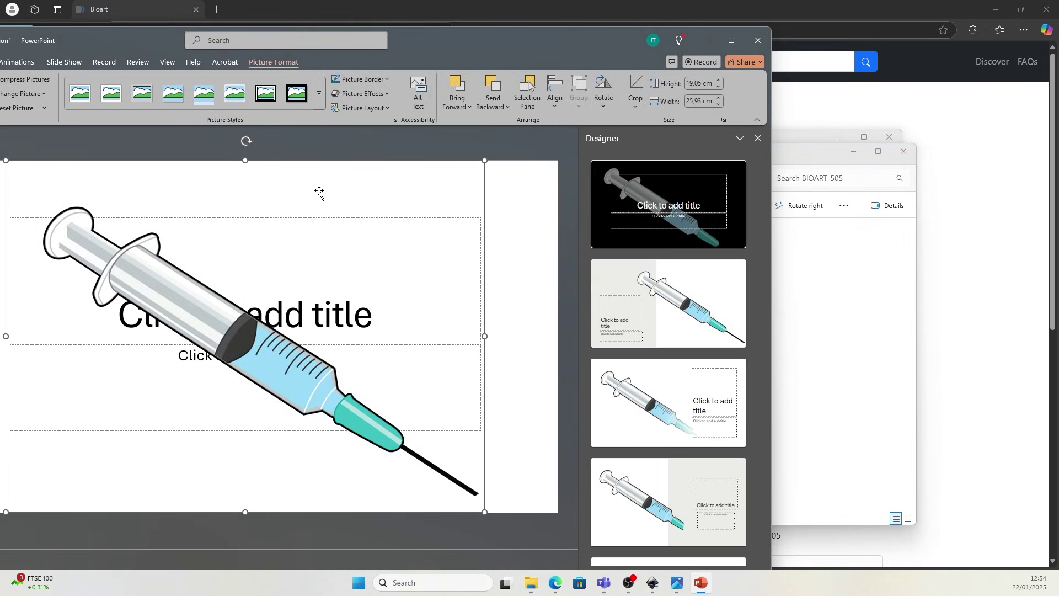
pyautogui.click(535, 249)
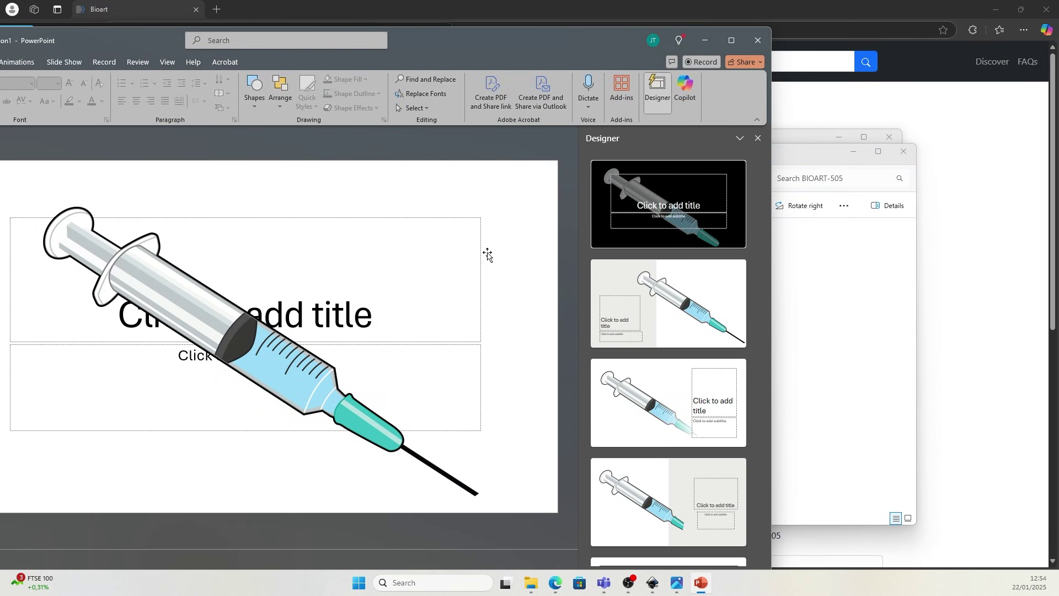
pyautogui.click(110, 9)
pyautogui.click(15, 30)
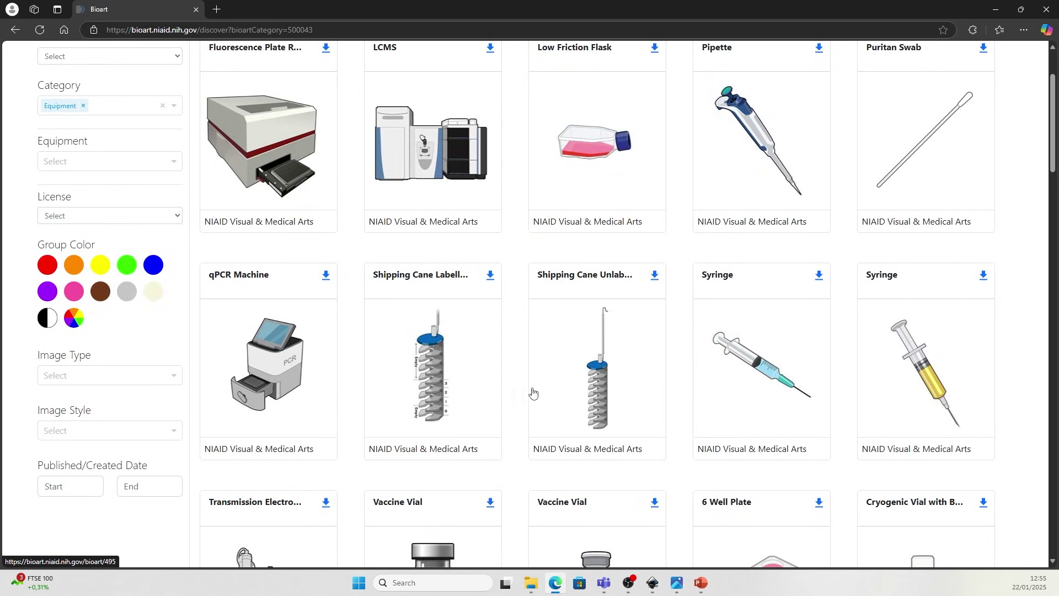
# - Filter the Anatomy images to the CC-BY licence and scroll through the results
pyautogui.scroll(-2, 296, 402)
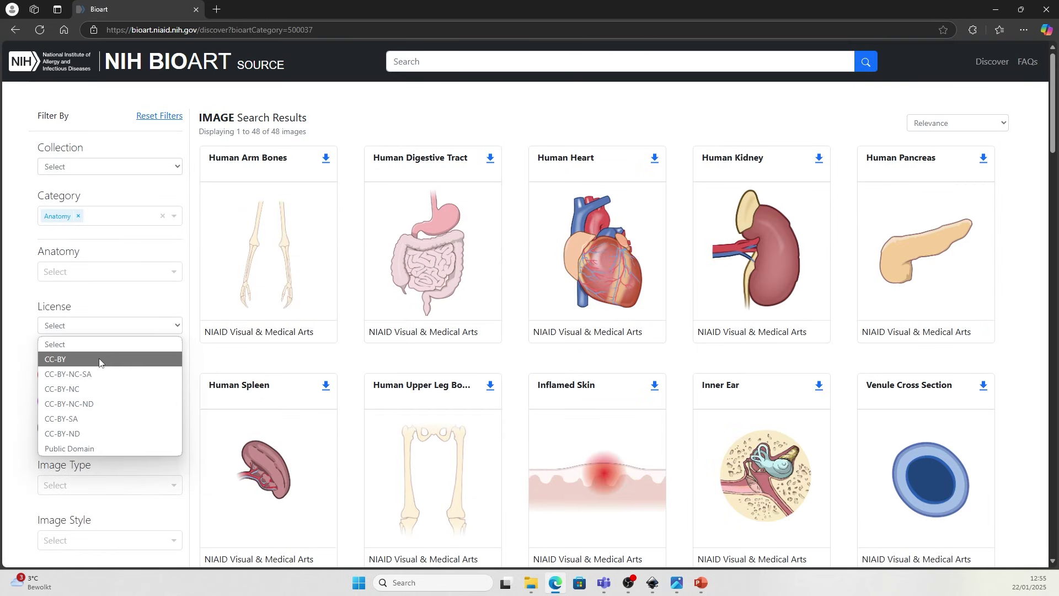
pyautogui.click(99, 360)
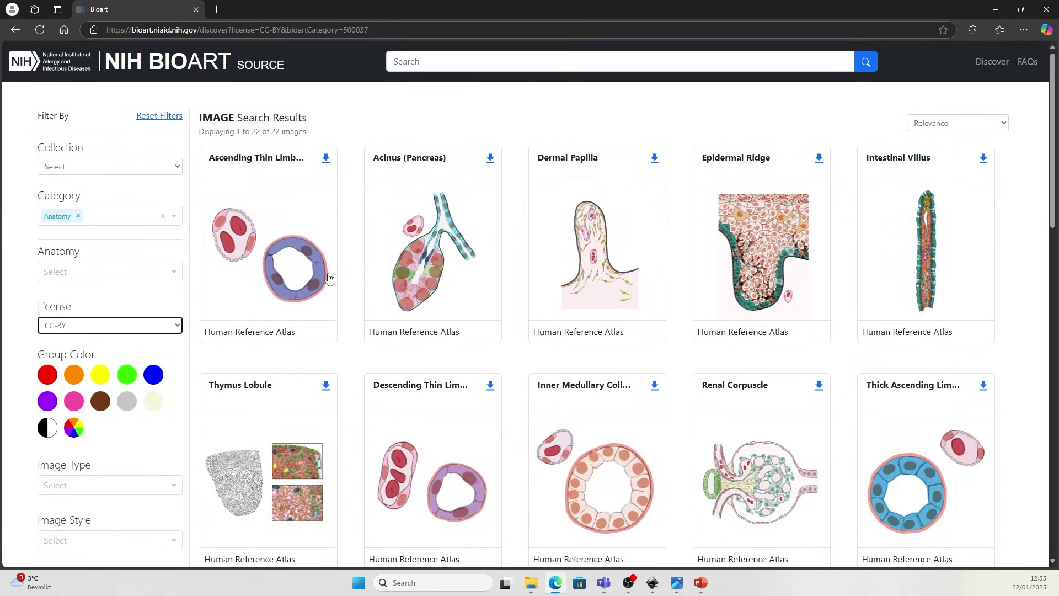
pyautogui.scroll(-3, 724, 312)
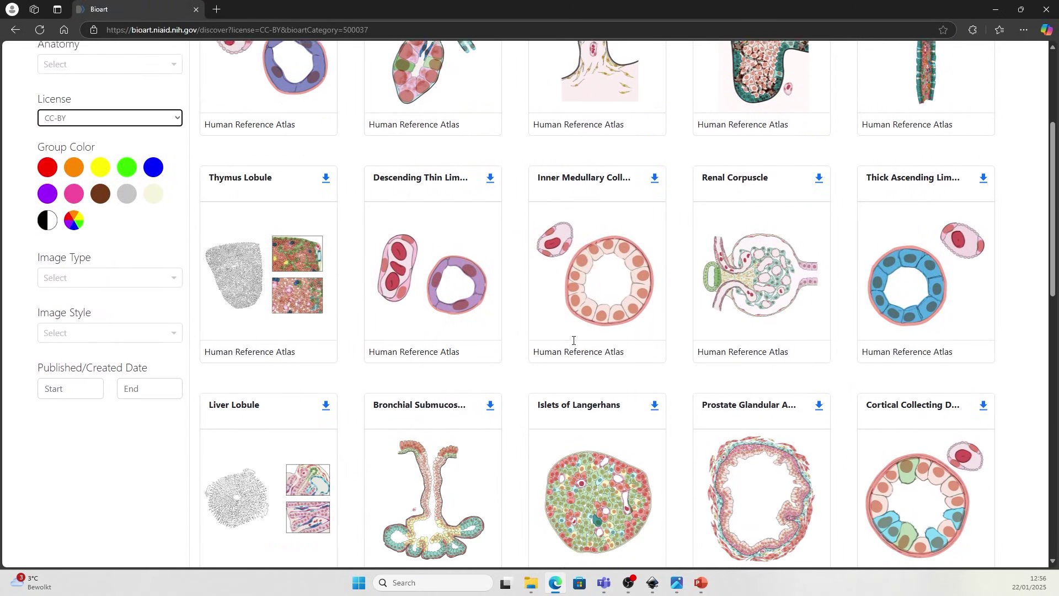
pyautogui.scroll(-2, 574, 342)
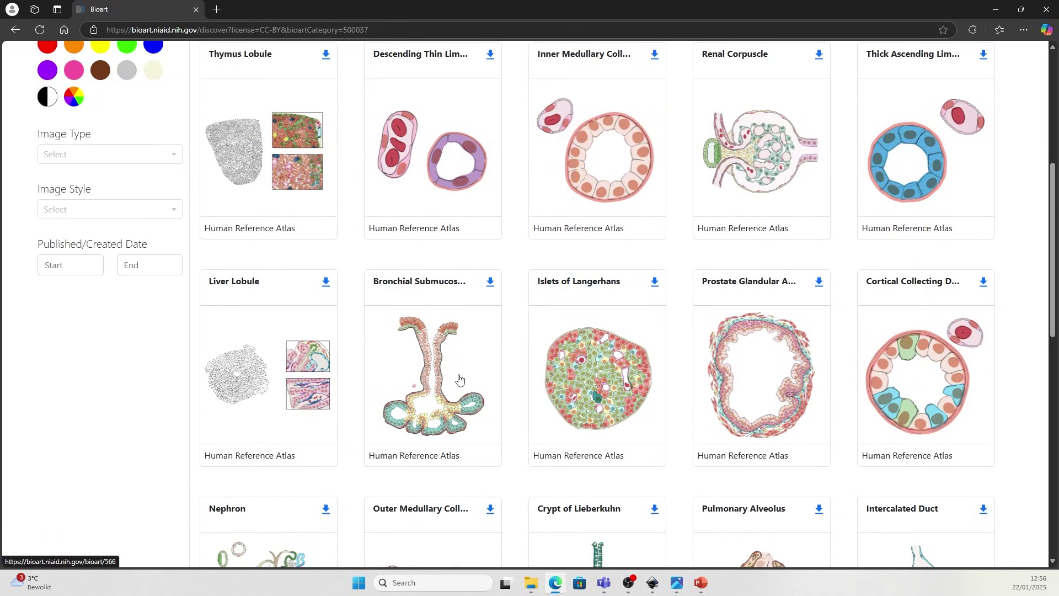
# - Open the Bronchial Submucosal Gland entry and follow its CC BY licensing badge
pyautogui.click(437, 369)
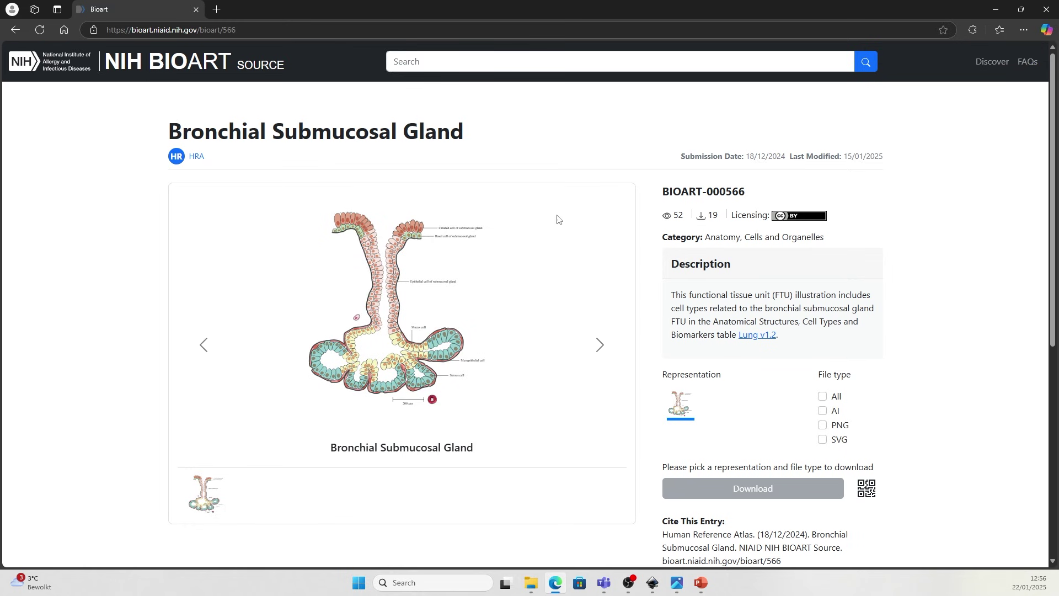
pyautogui.doubleClick(772, 217)
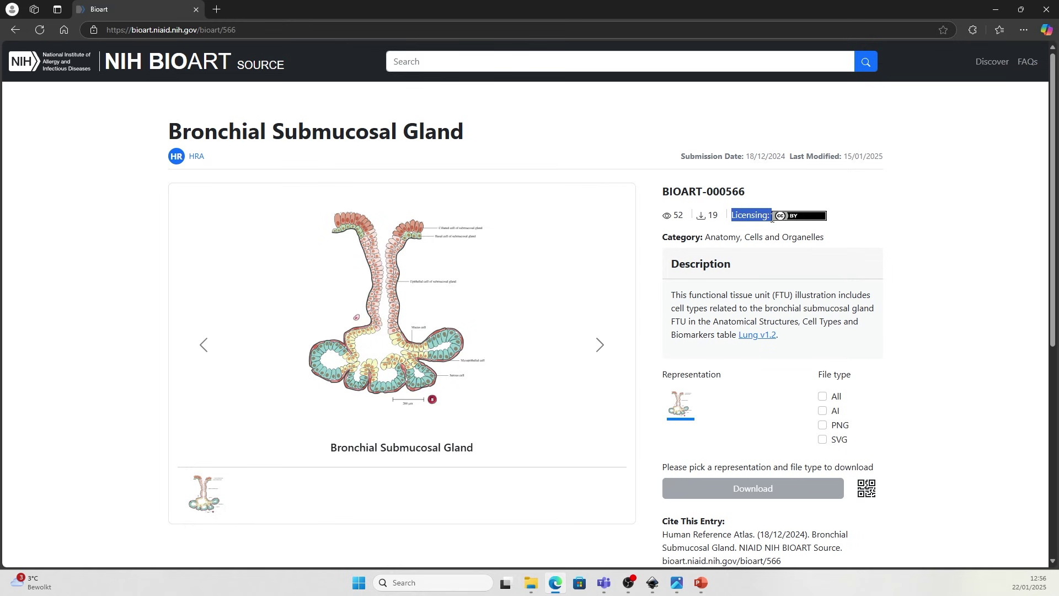
pyautogui.click(865, 222)
pyautogui.click(784, 218)
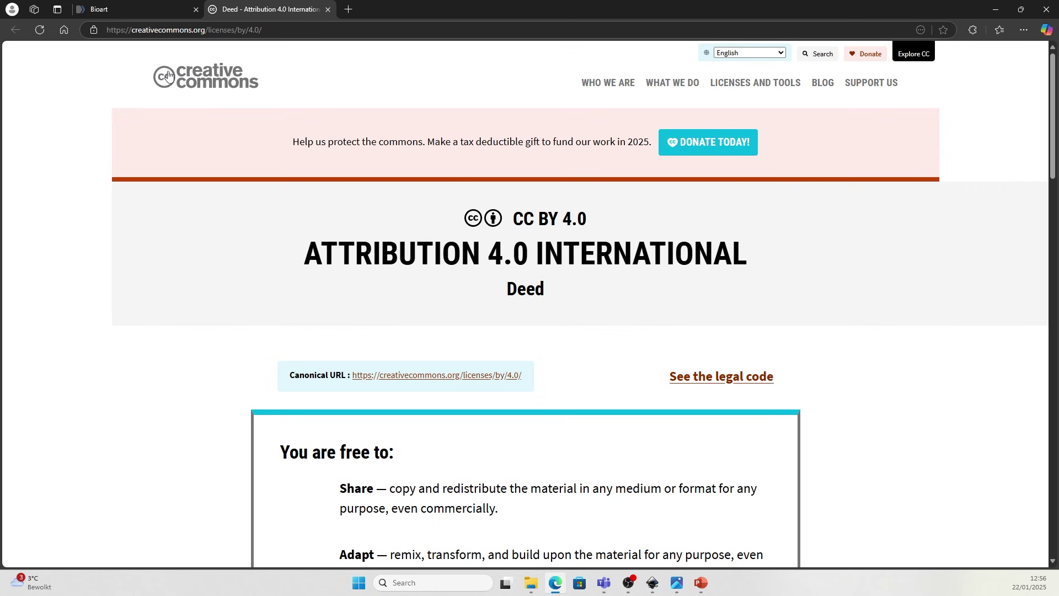
# - Select the 'You are free to' freedoms on the CC BY 4.0 deed, then return to the BioArt tab
pyautogui.scroll(-5, 315, 180)
pyautogui.moveTo(284, 124); pyautogui.dragTo(626, 316)
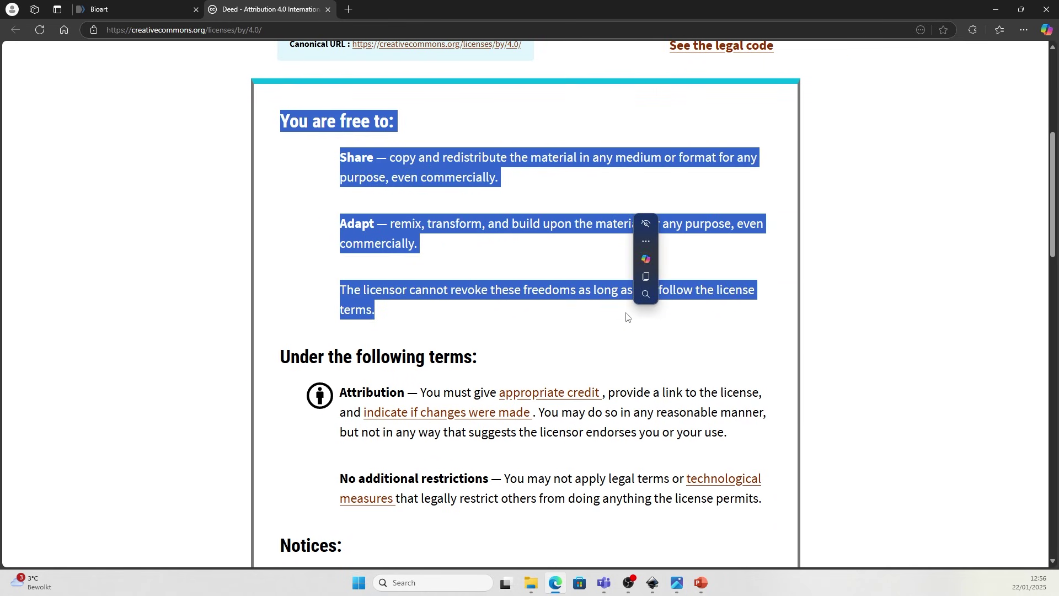
pyautogui.scroll(-3, 563, 312)
pyautogui.click(309, 182)
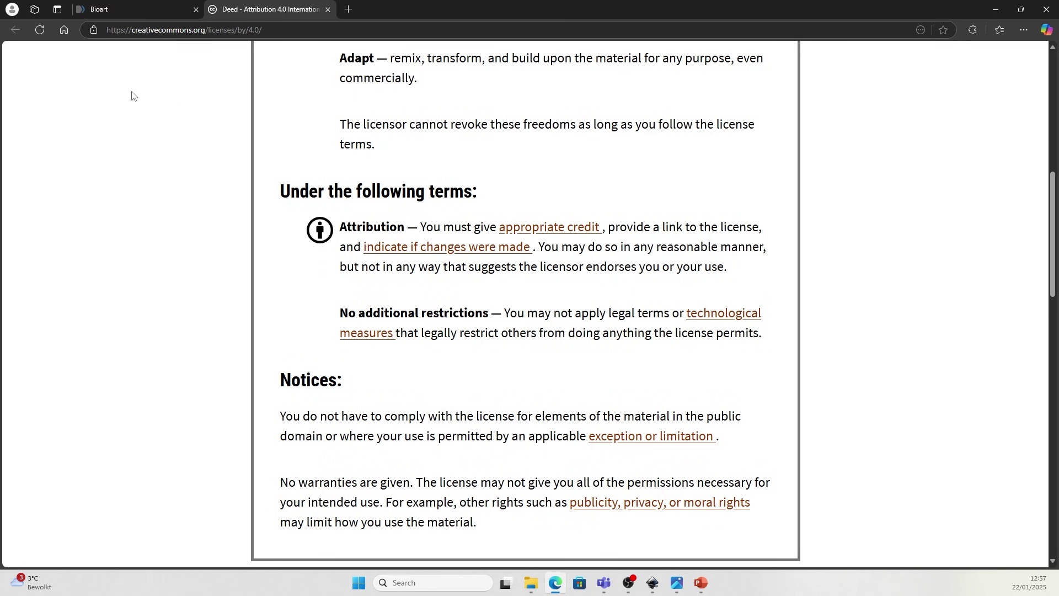
pyautogui.click(154, 8)
pyautogui.moveTo(683, 353); pyautogui.dragTo(798, 399)
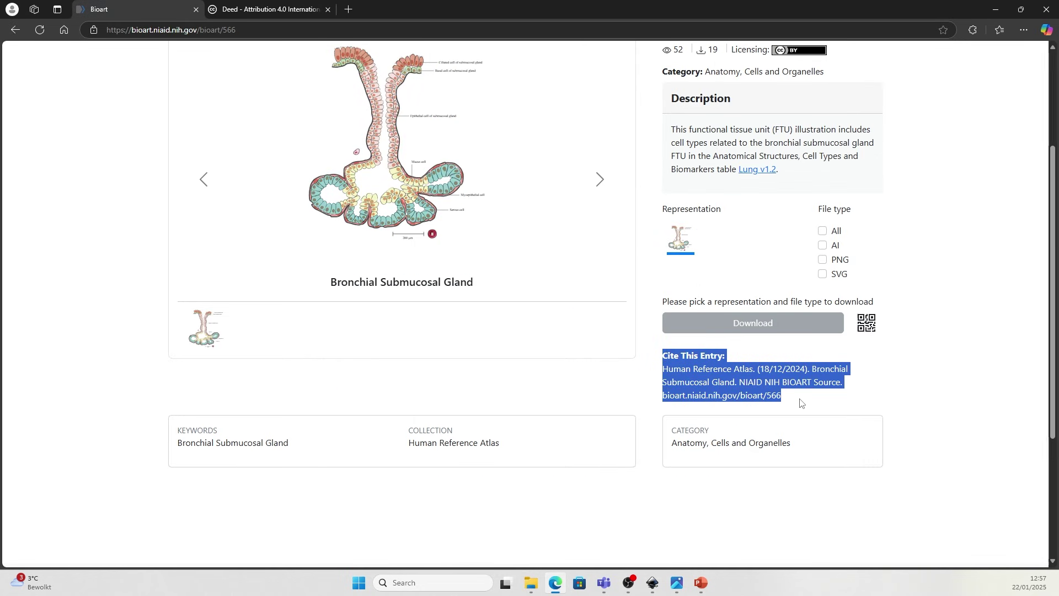
pyautogui.click(800, 403)
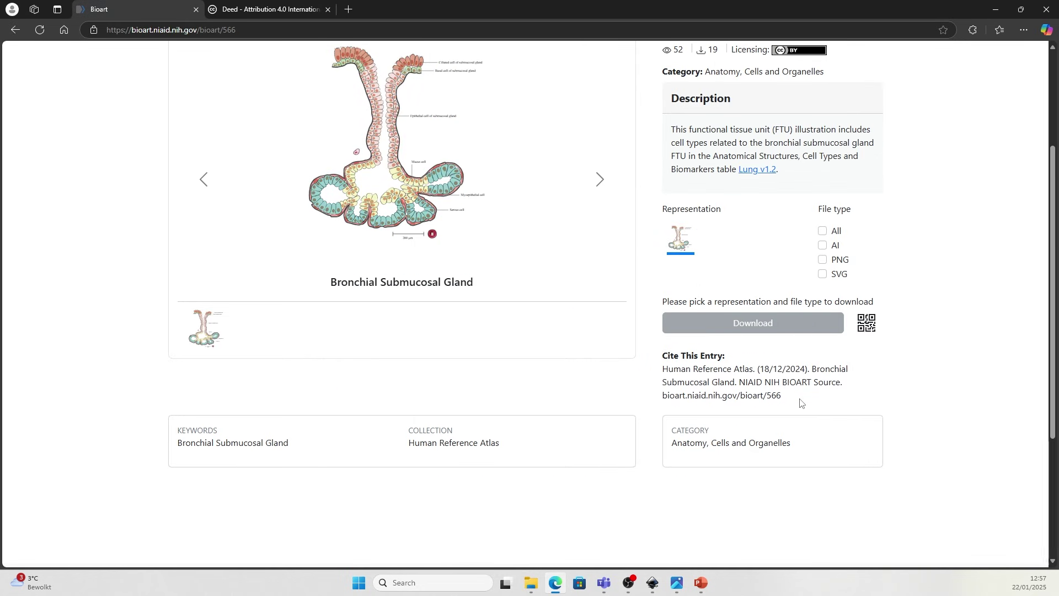